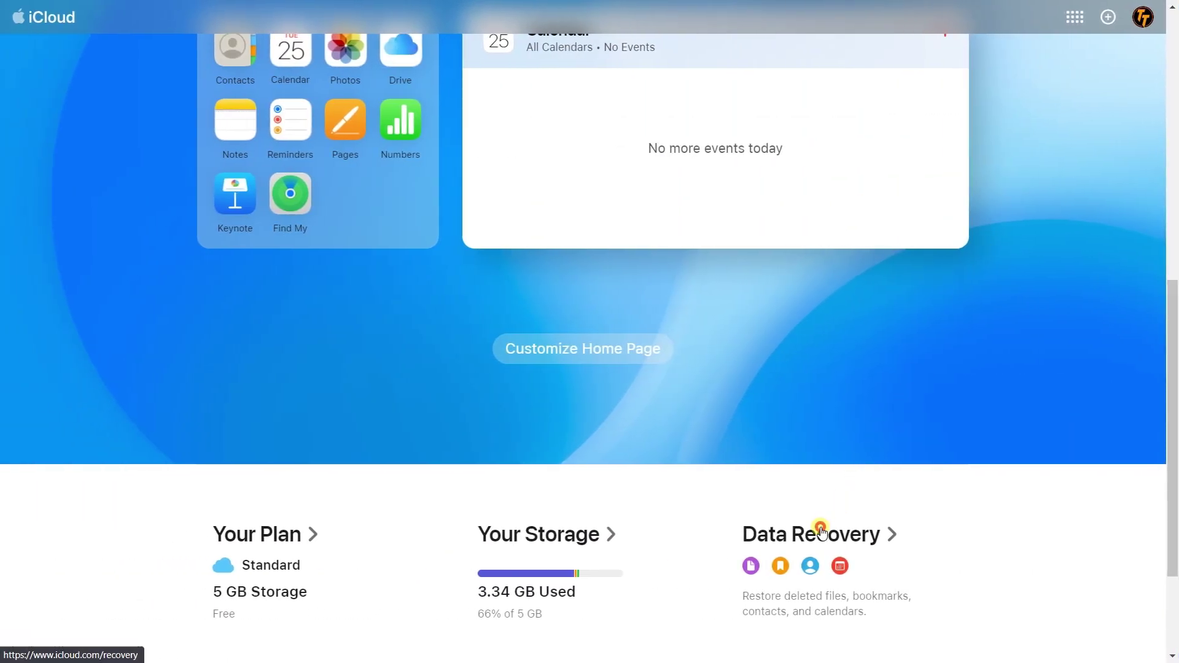
Open the Data Recovery card from the iCloud home page
{"action": "left_click", "coordinate": [822, 532]}
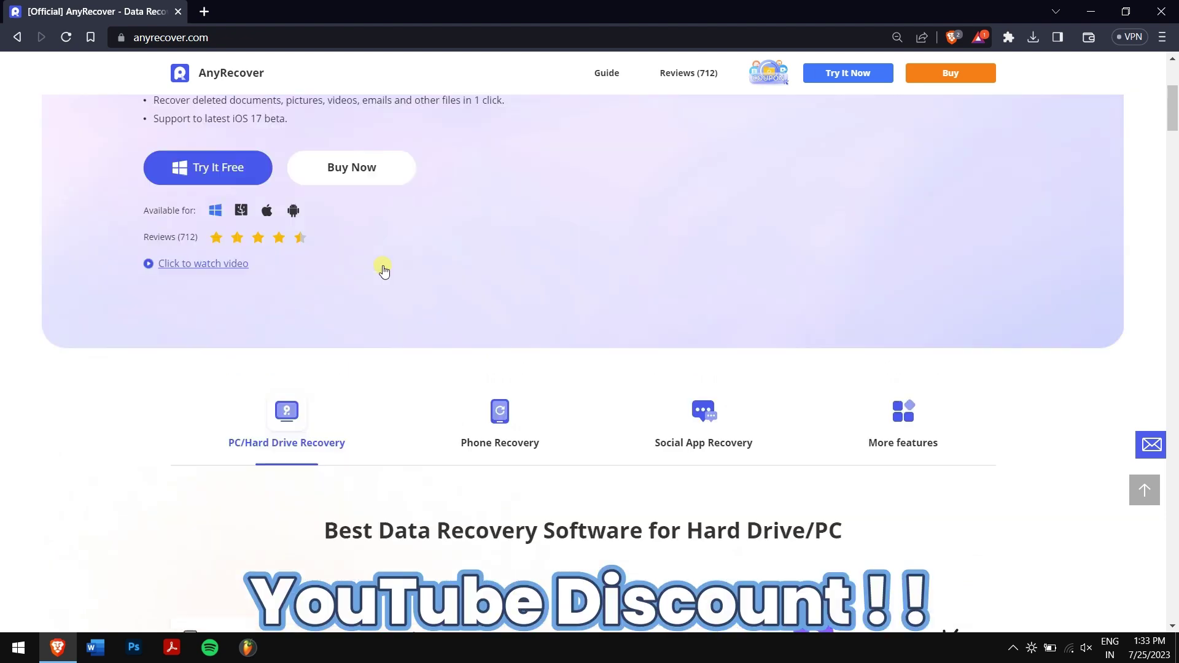
Scroll the anyrecover.com page to the top and minimize the browser
{"action": "scroll", "coordinate": [318, 254], "scroll_direction": "up", "scroll_amount": 5}
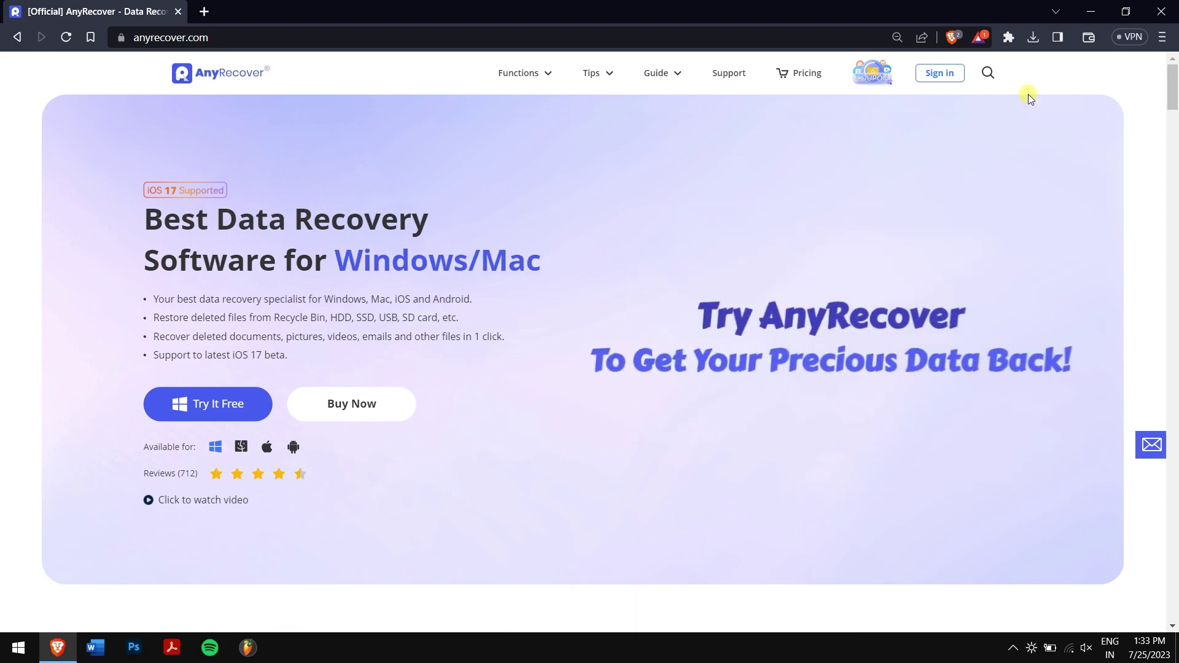
{"action": "left_click", "coordinate": [1090, 10]}
Launch AnyRecover via Start search and scan the iPhone 7 with all data types selected
{"action": "key", "text": "super"}
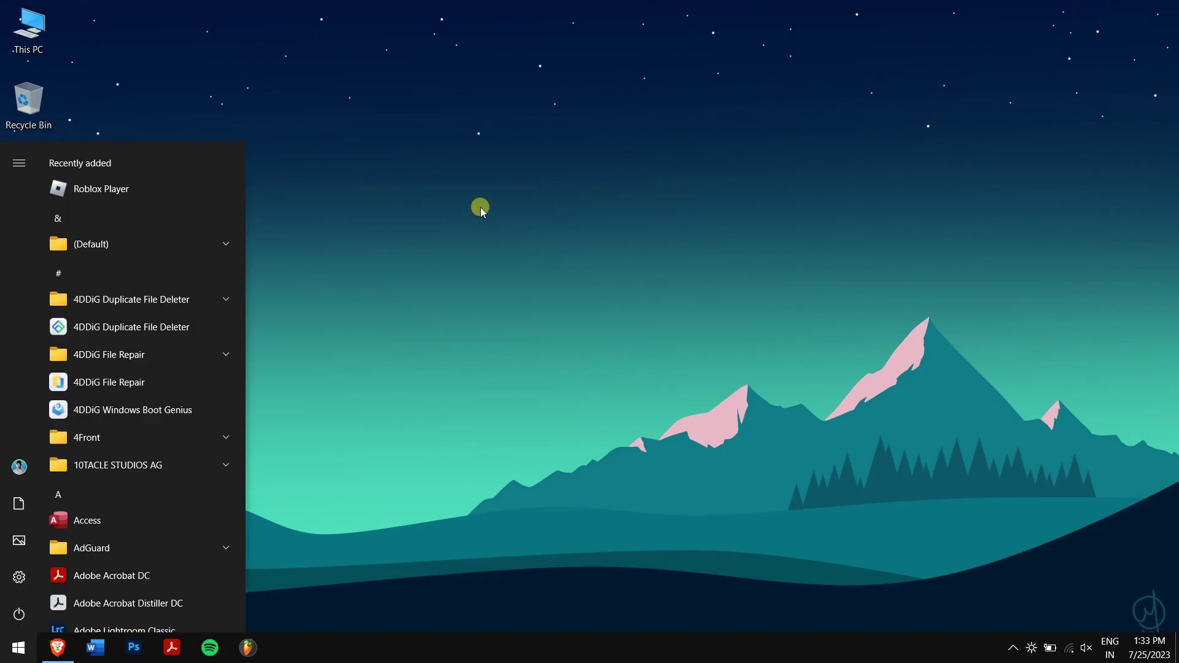
{"action": "type", "text": "any"}
{"action": "key", "text": "Return"}
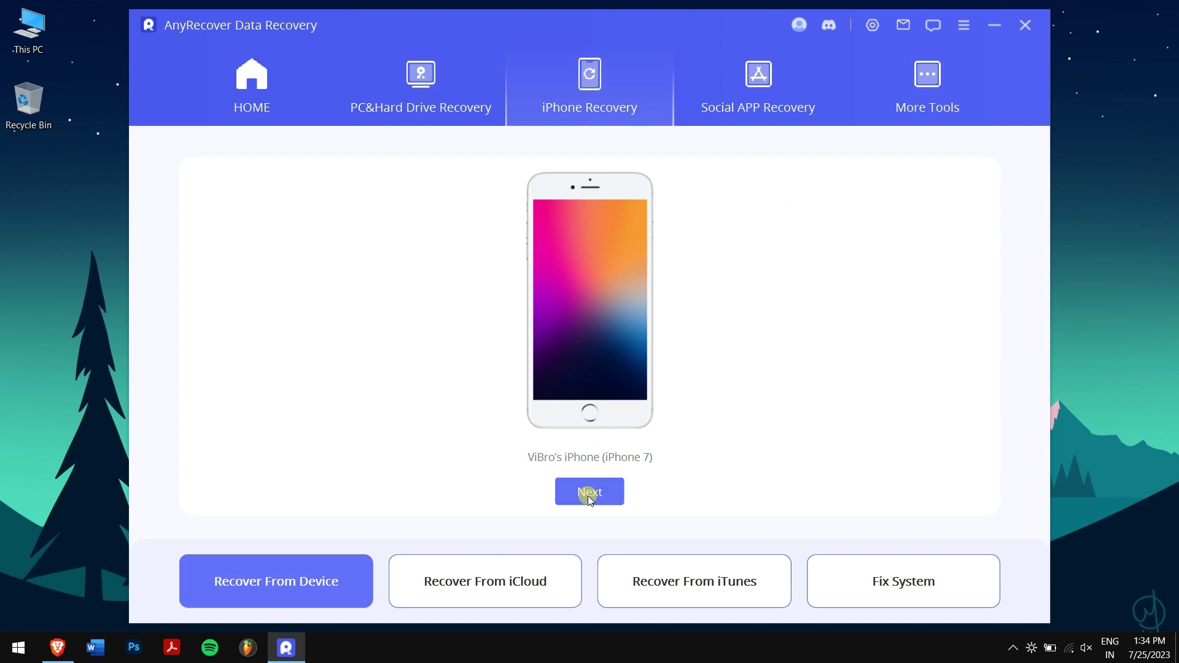
{"action": "left_click", "coordinate": [588, 495]}
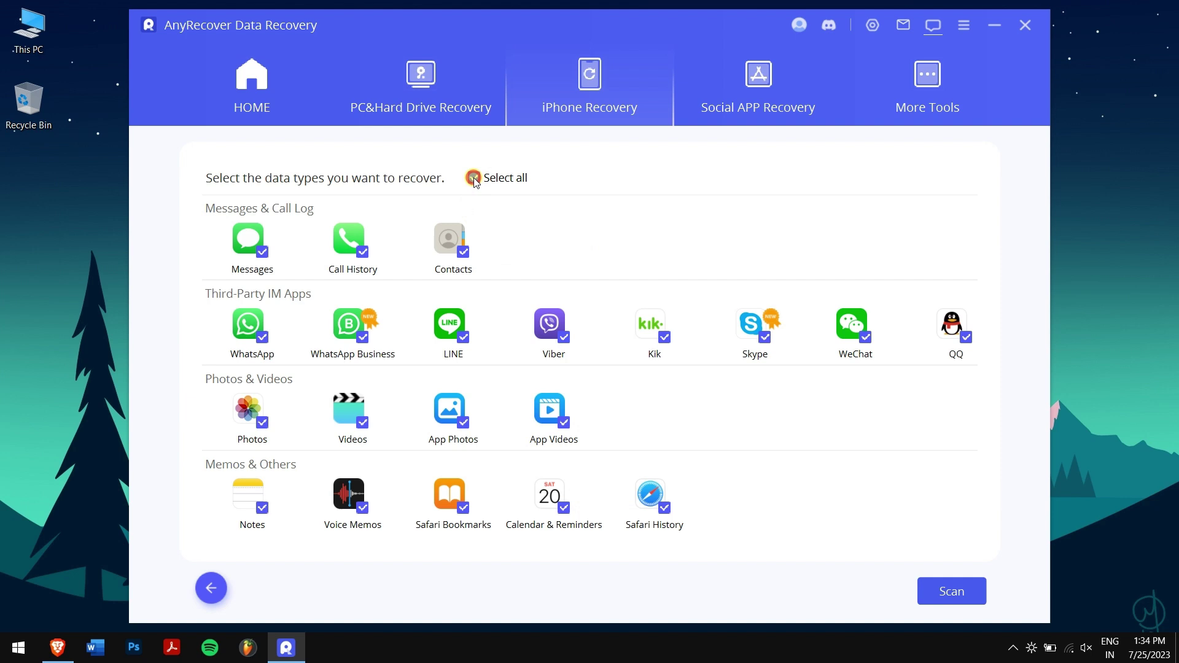
{"action": "left_click", "coordinate": [952, 598]}
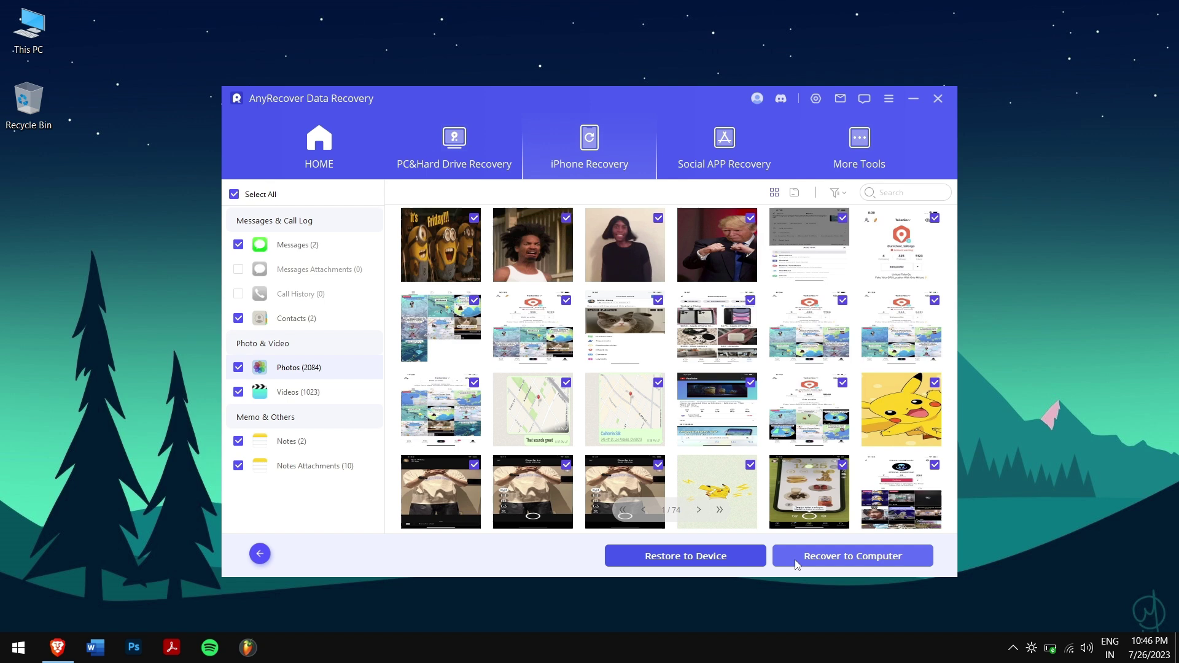
Recover all scanned iPhone data to the computer as .HTML in the default drive E location
{"action": "left_click", "coordinate": [840, 561]}
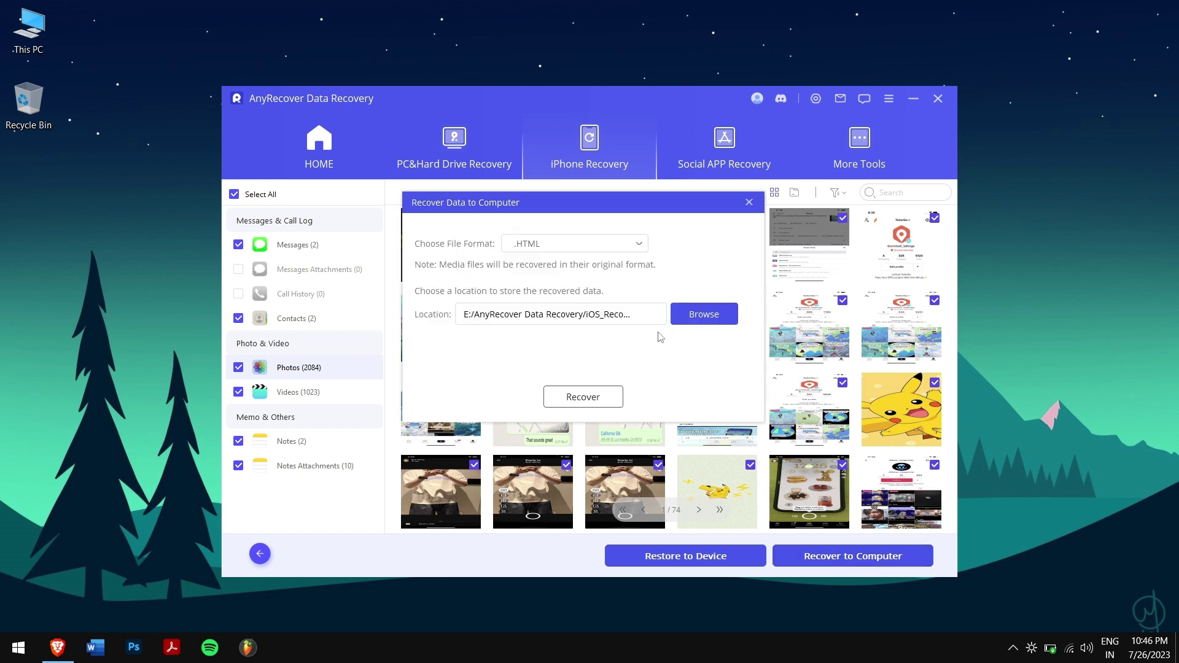
{"action": "left_click", "coordinate": [594, 400]}
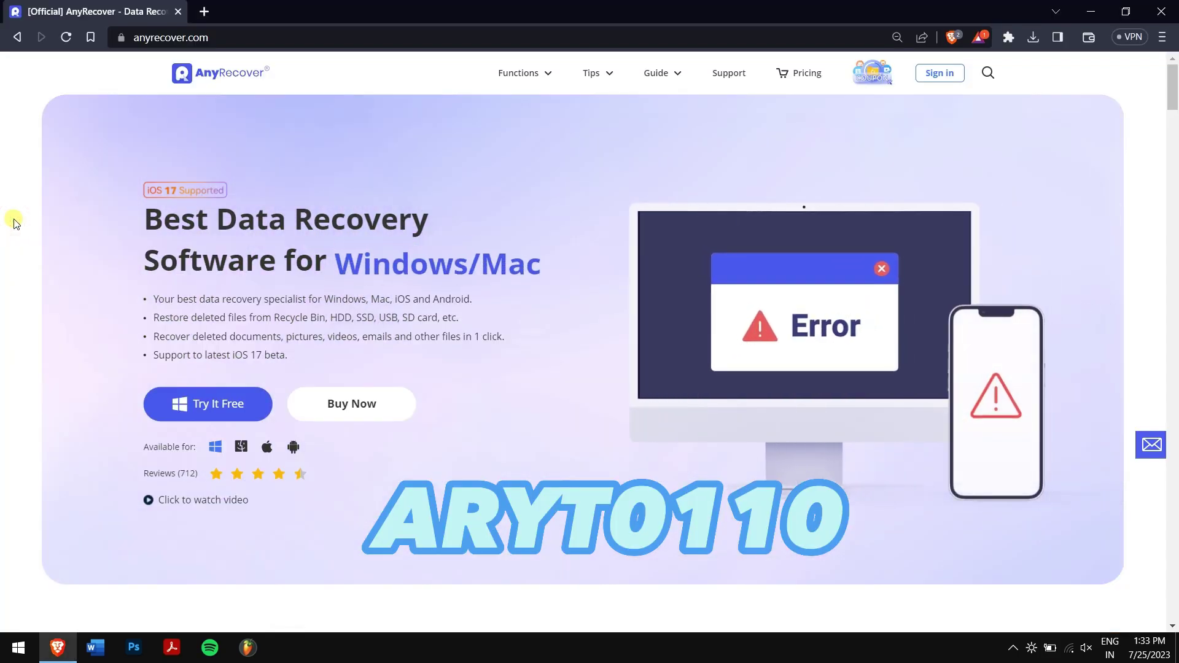
Check out the Lifetime Upgrades plan with coupon ARYT0110, bringing the total to 89.99 USD
{"action": "middle_click", "coordinate": [27, 115]}
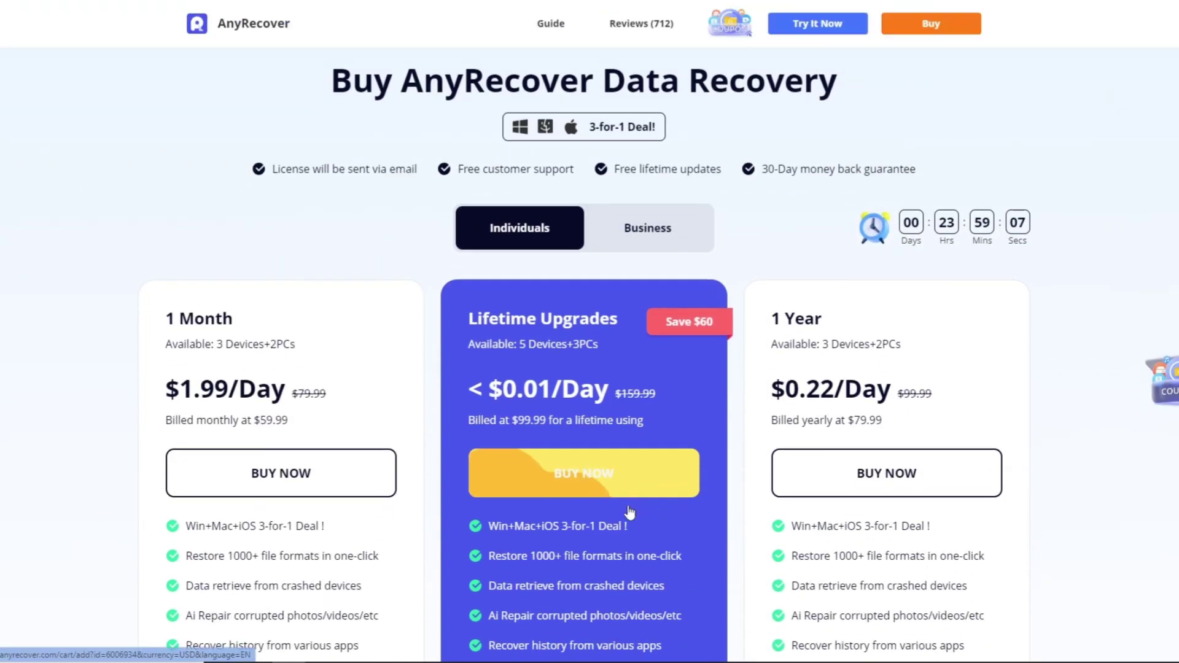
{"action": "scroll", "coordinate": [612, 494], "scroll_direction": "down", "scroll_amount": 1}
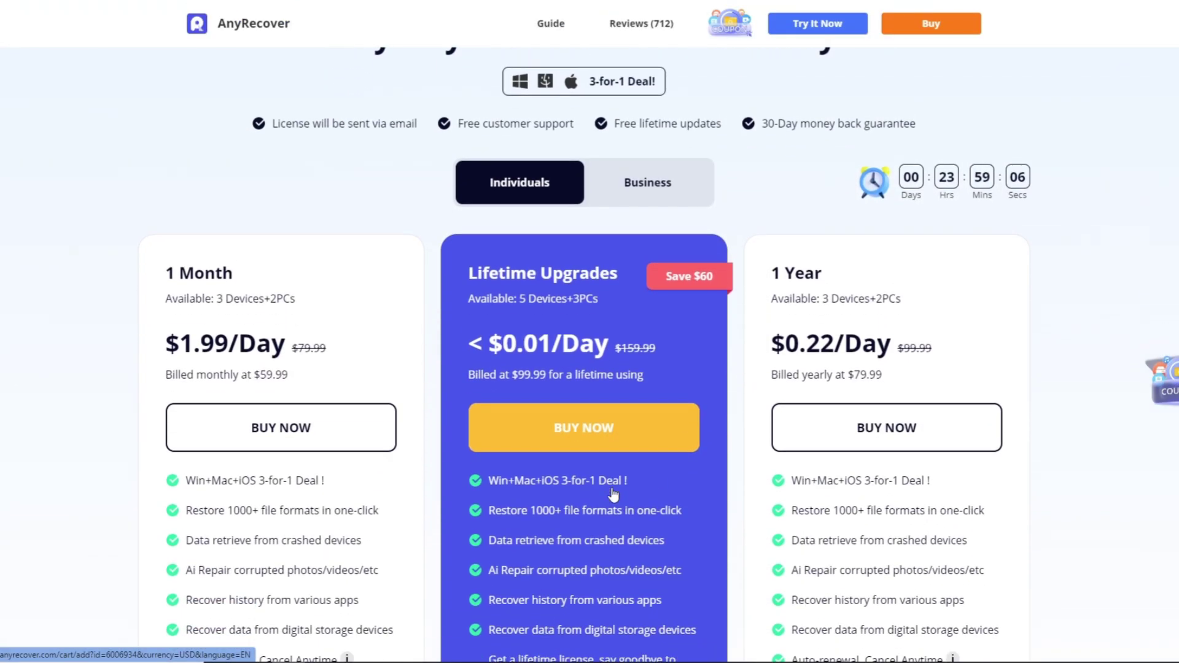
{"action": "left_click", "coordinate": [606, 437]}
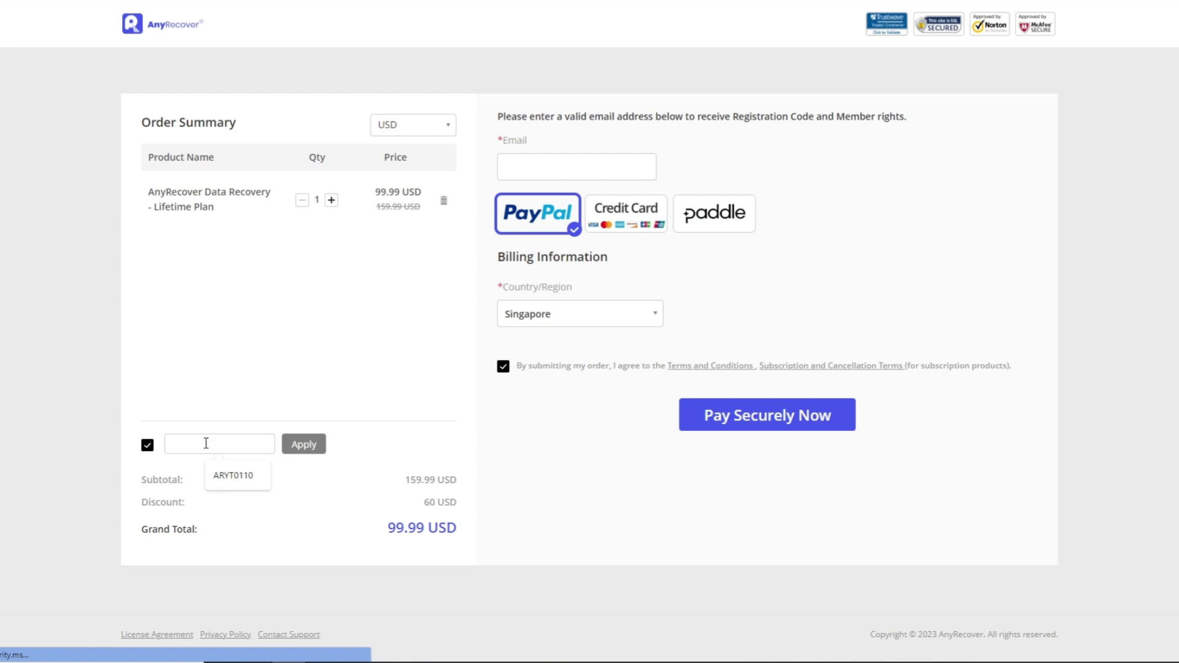
{"action": "left_click", "coordinate": [305, 450]}
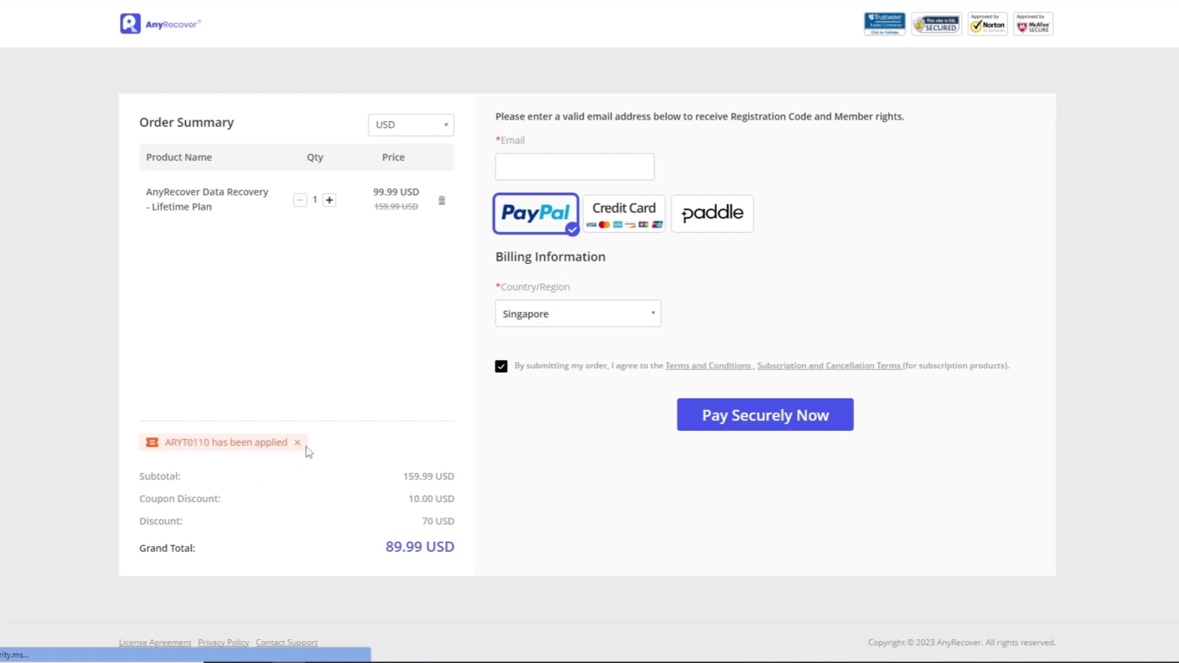